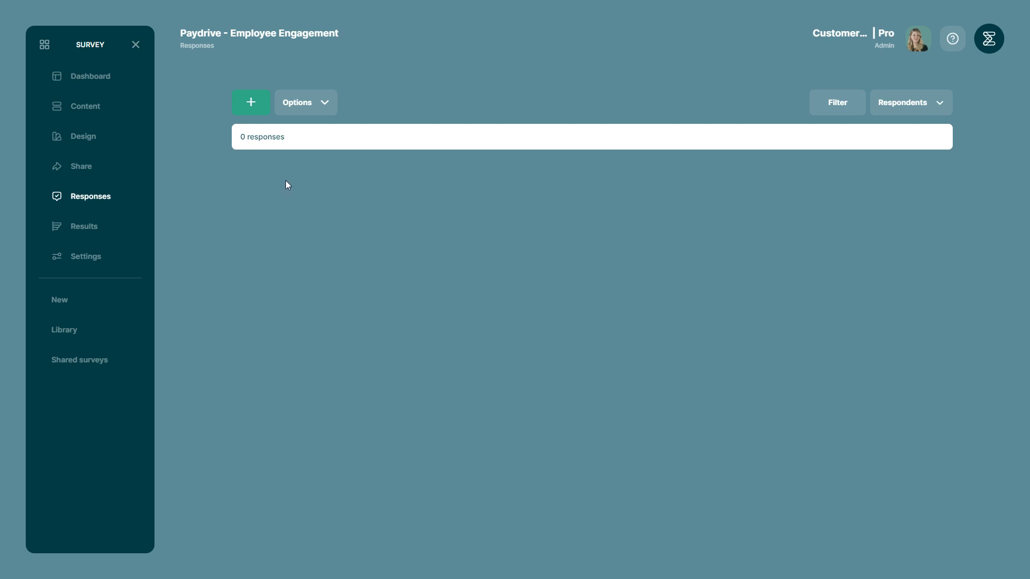
# Go to the Paydrive Employee Engagement survey's Messages page via Options.
pyautogui.click(316, 111)
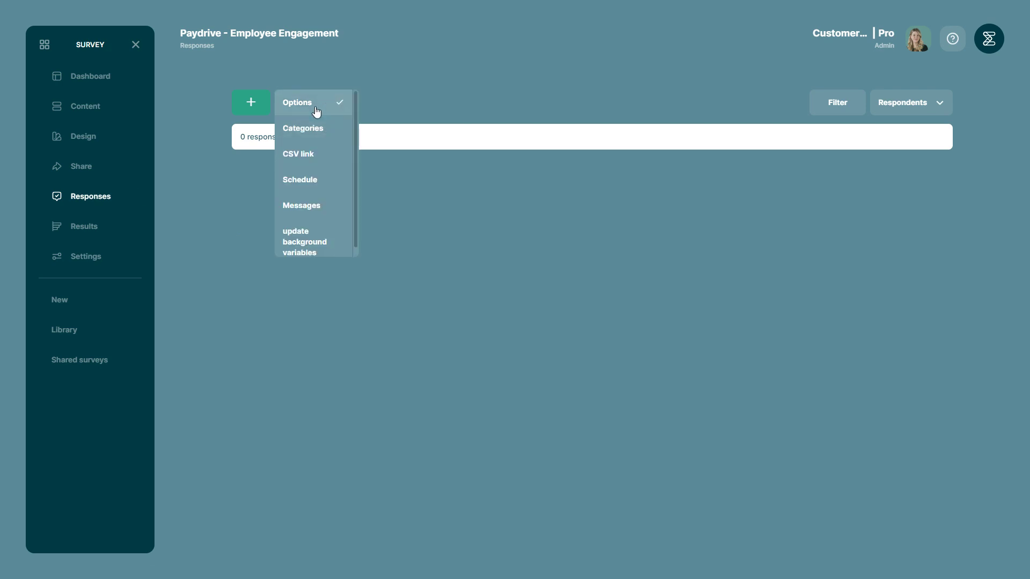
pyautogui.click(320, 207)
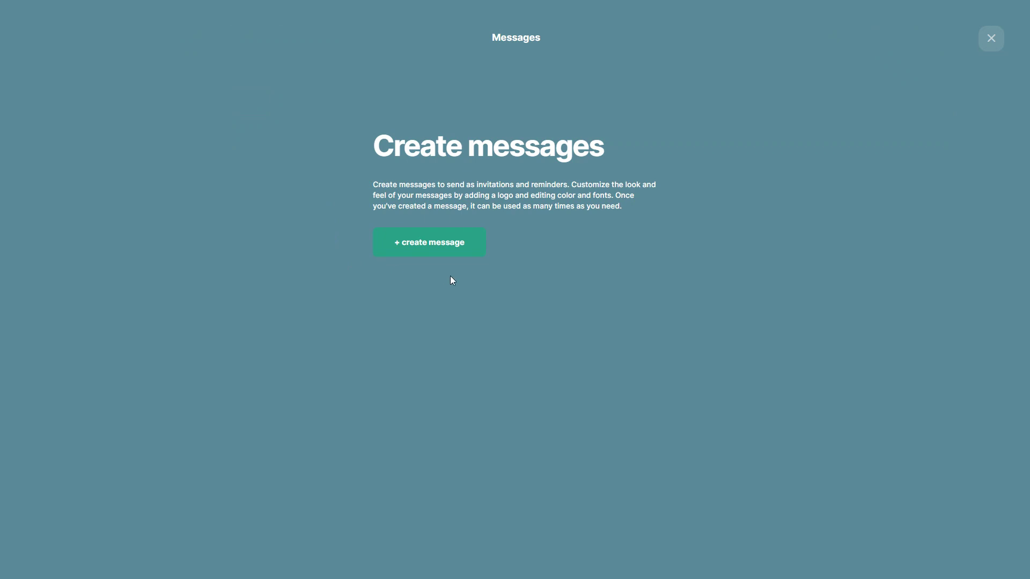
# Create a new message named 'Invitation', started from scratch.
pyautogui.click(458, 248)
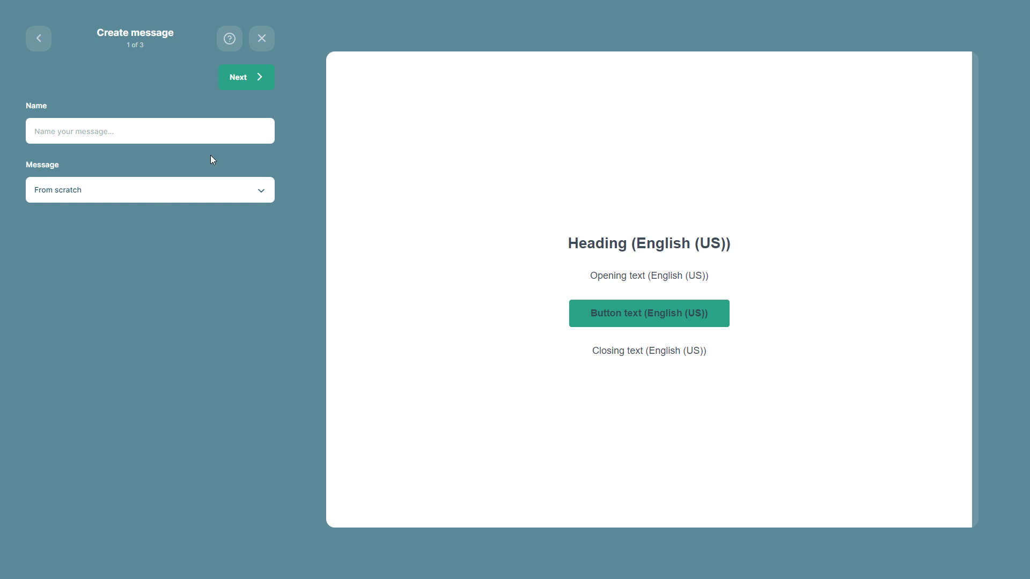
pyautogui.click(158, 134)
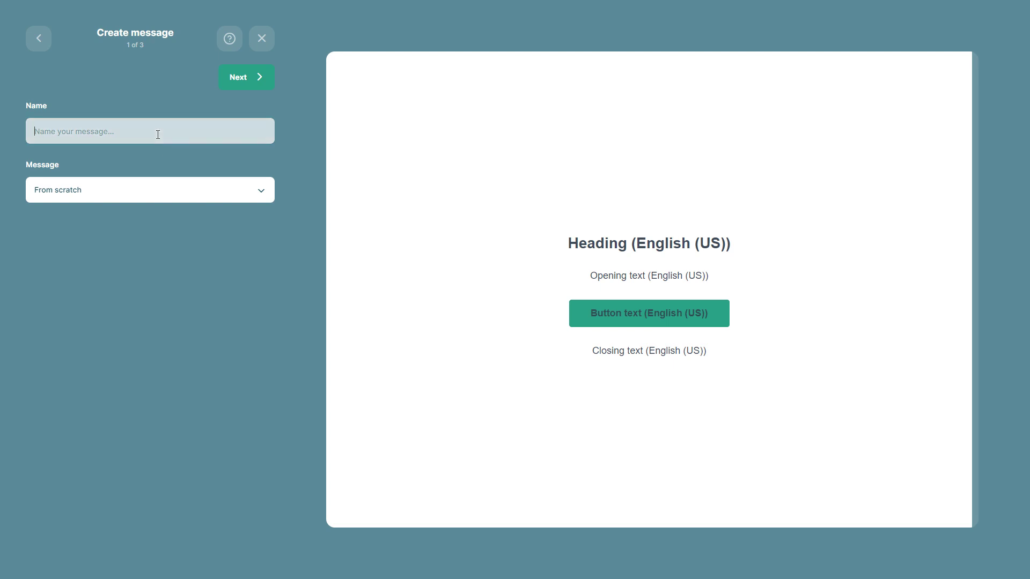
pyautogui.write('Invitatio')
pyautogui.write('n')
pyautogui.click(160, 194)
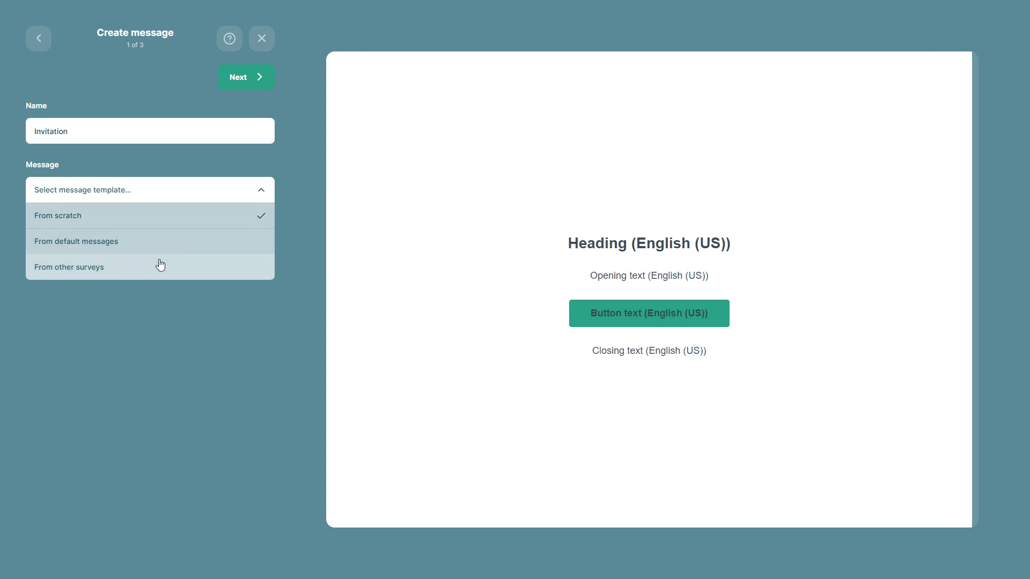
pyautogui.click(228, 166)
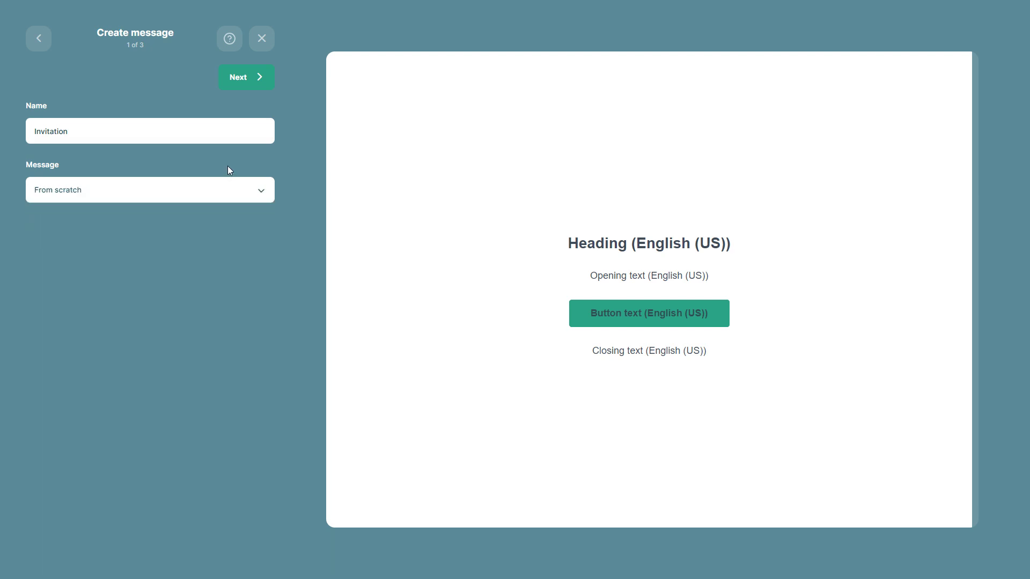
# Make the opening text read 'Hi [First name].' using the First name merge field.
pyautogui.click(248, 81)
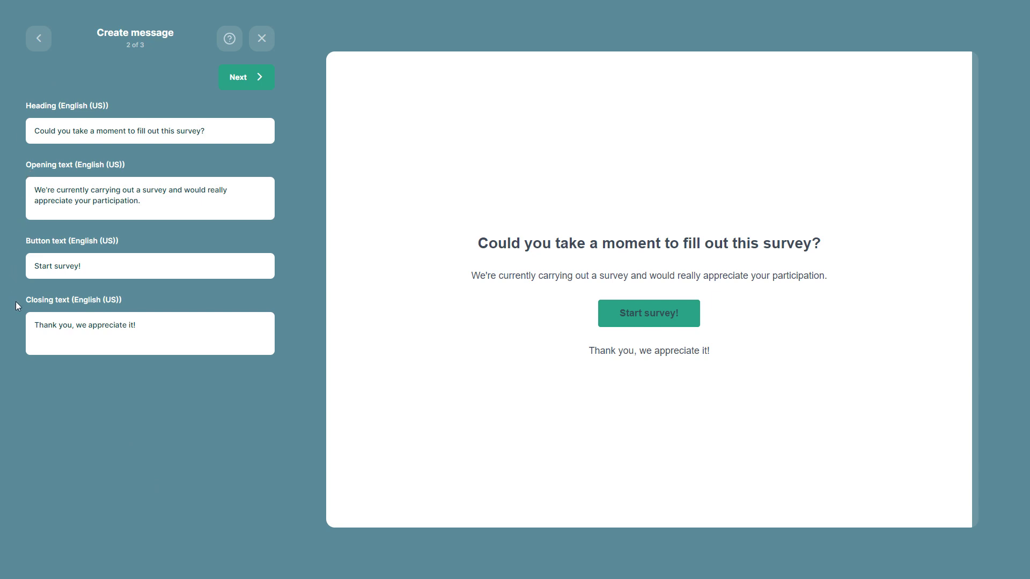
pyautogui.click(30, 189)
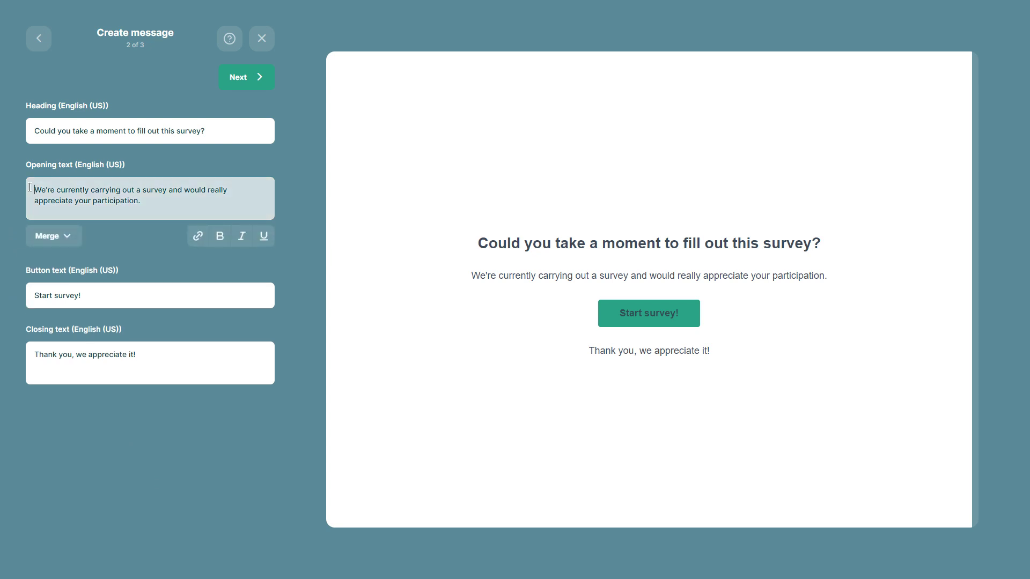
pyautogui.write('Hi')
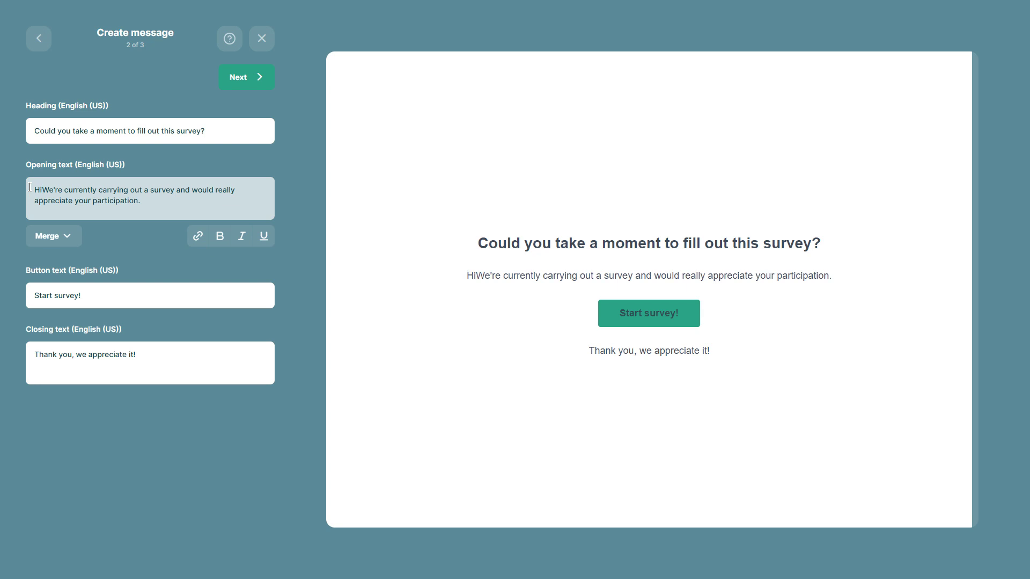
pyautogui.click(57, 242)
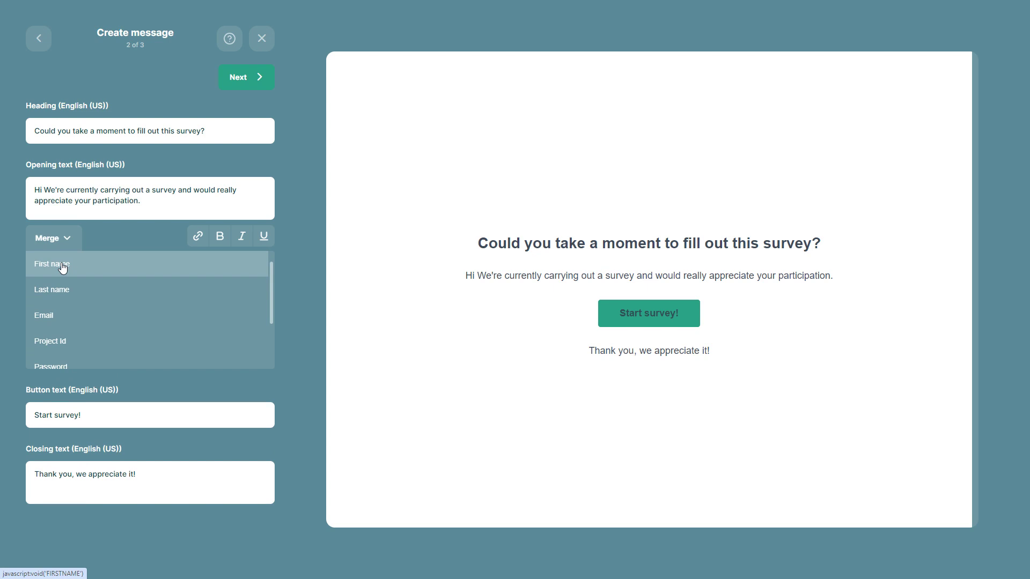
pyautogui.click(61, 266)
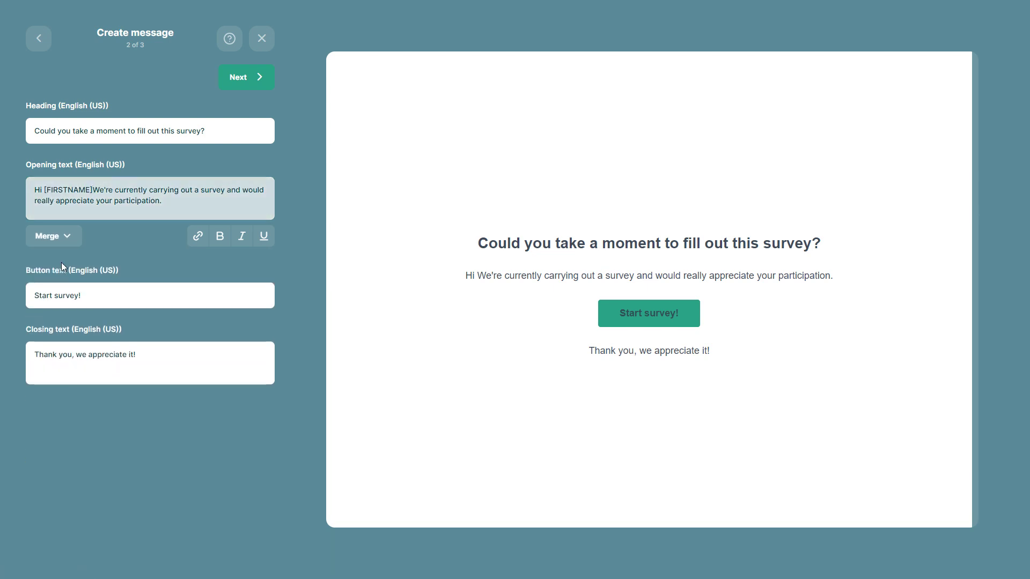
pyautogui.write('.')
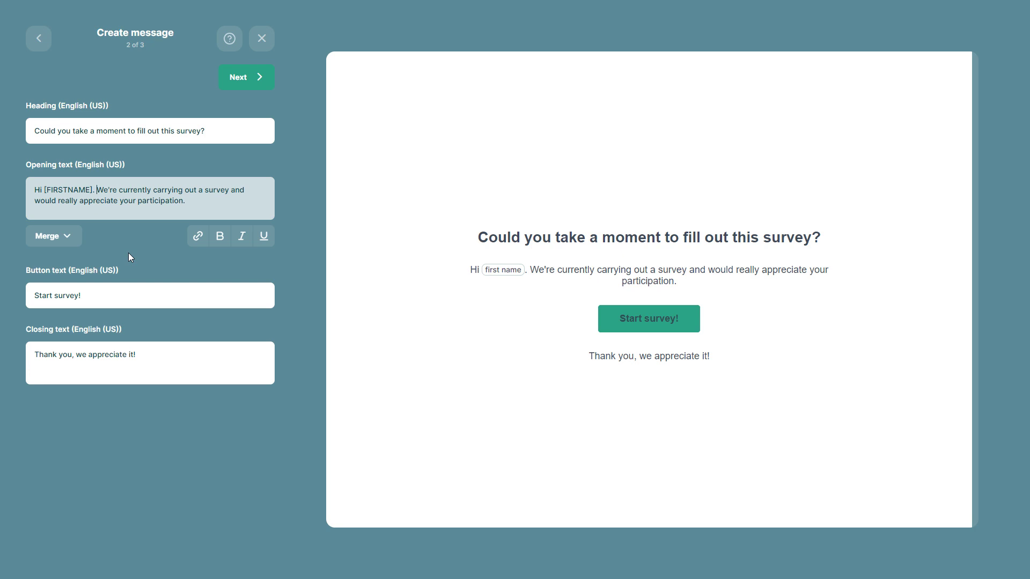
pyautogui.click(128, 253)
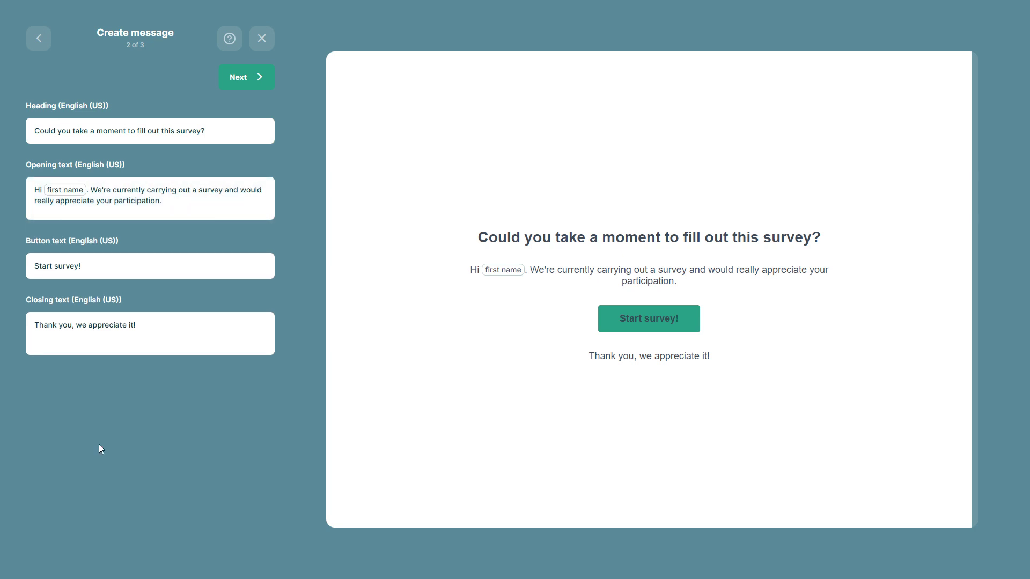
# Give the invitation a logo and a purple #6b6bb0 Start survey! button.
pyautogui.click(248, 81)
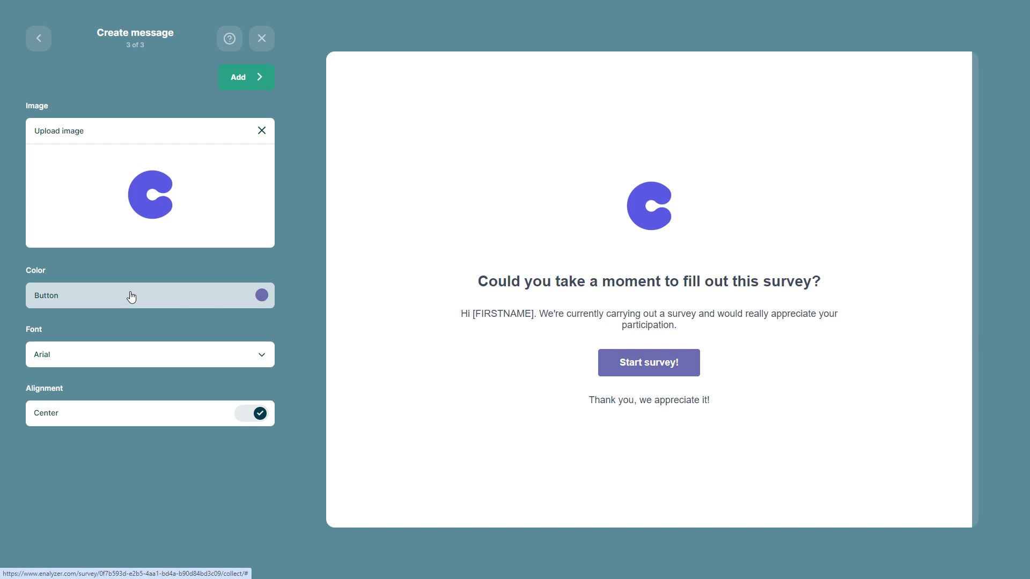
pyautogui.click(262, 293)
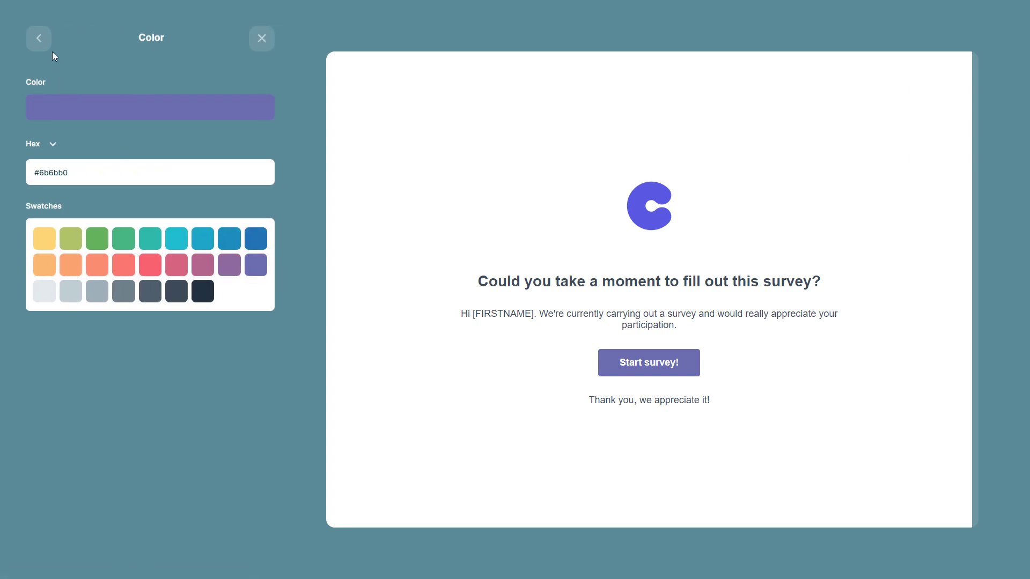
pyautogui.click(38, 41)
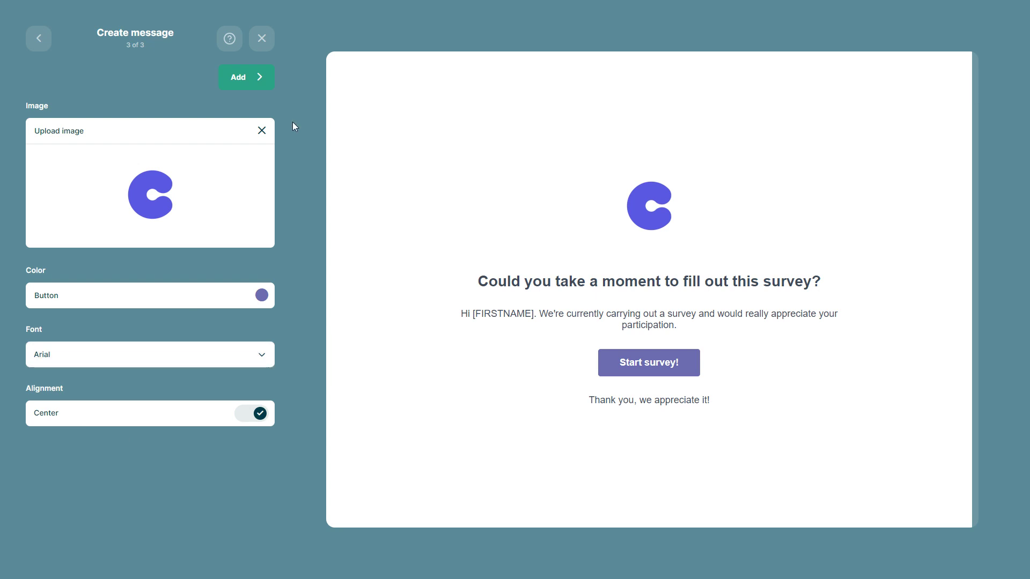
# Add the finished Invitation message to the survey's Messages list.
pyautogui.click(253, 82)
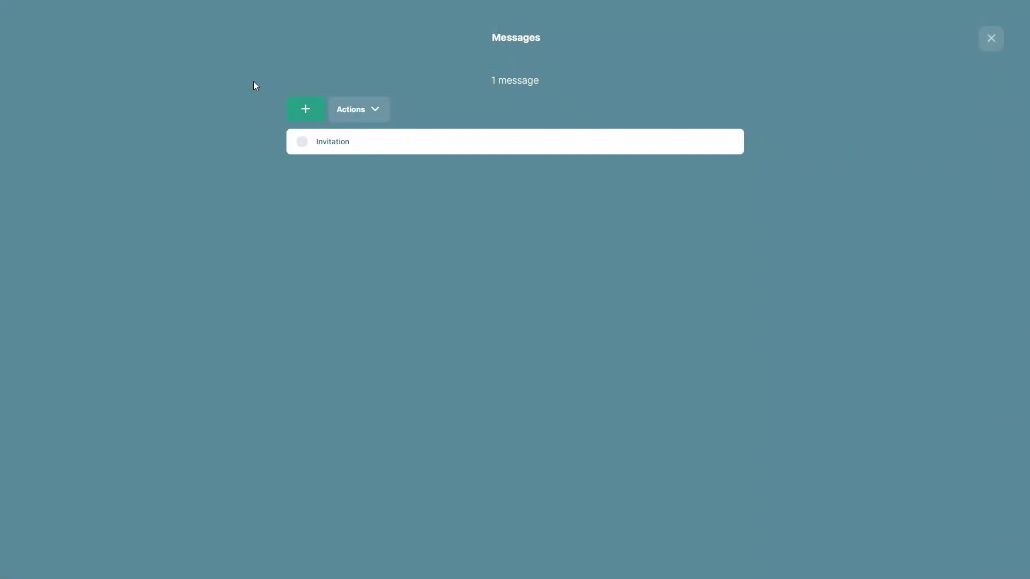